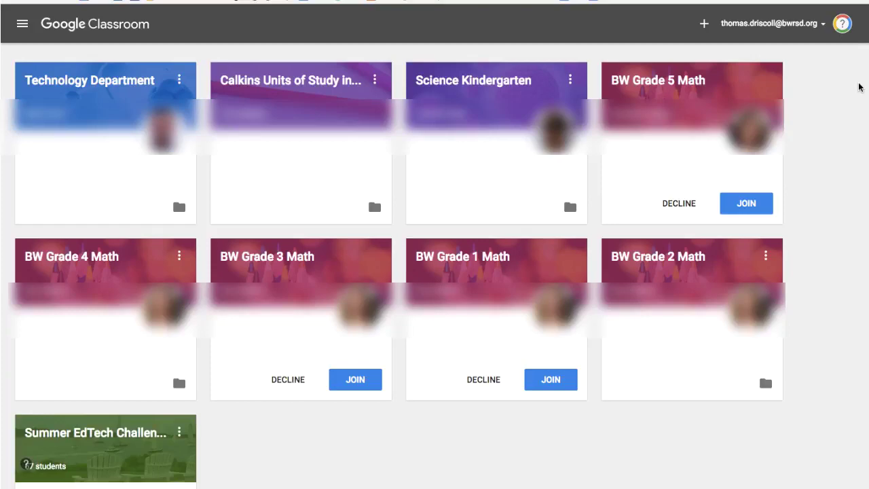
- Create a class named "Sample Class" with section 2 and the subject Math
{"action": "left_click", "coordinate": [704, 24]}
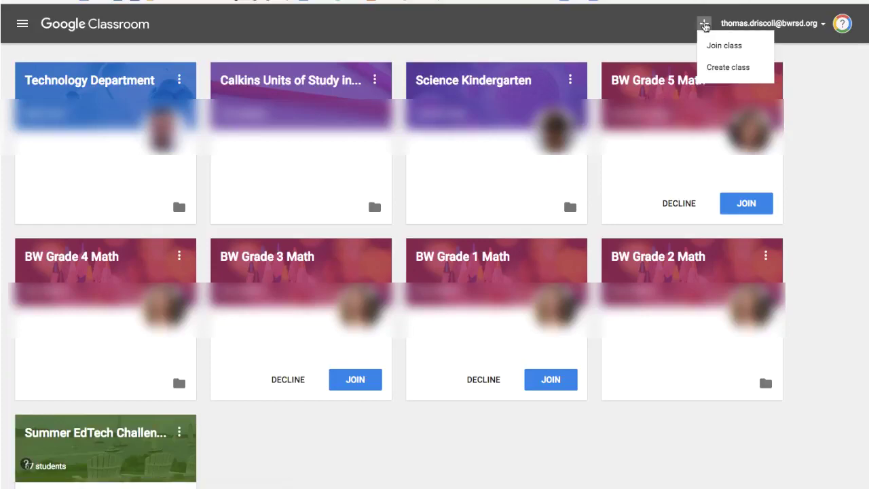
{"action": "left_click", "coordinate": [727, 66]}
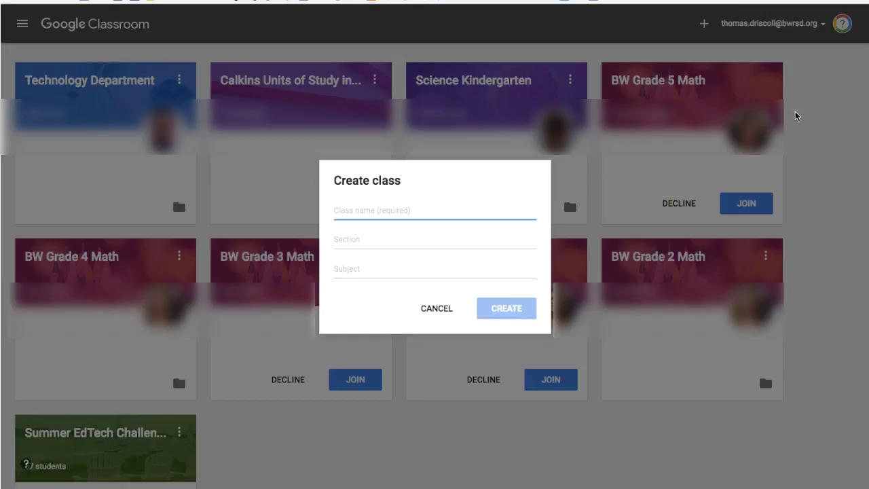
{"action": "type", "text": "Sample C"}
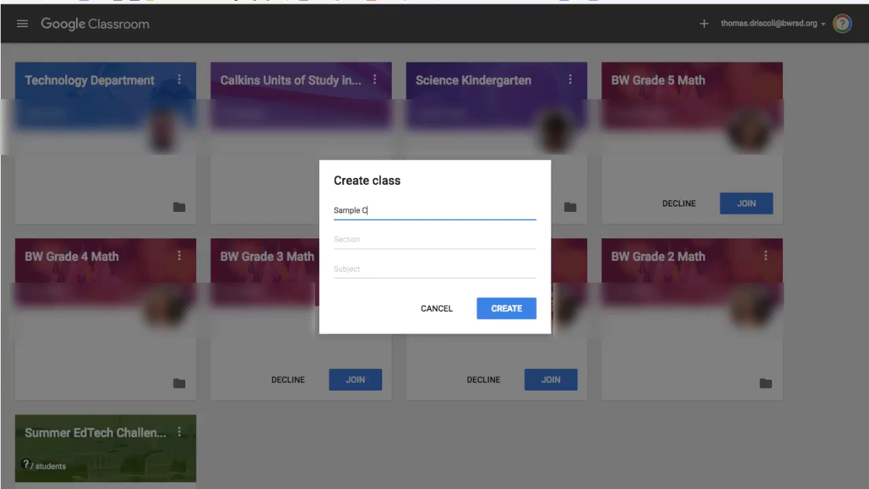
{"action": "type", "text": "lass"}
{"action": "key", "text": "Tab"}
{"action": "type", "text": "2"}
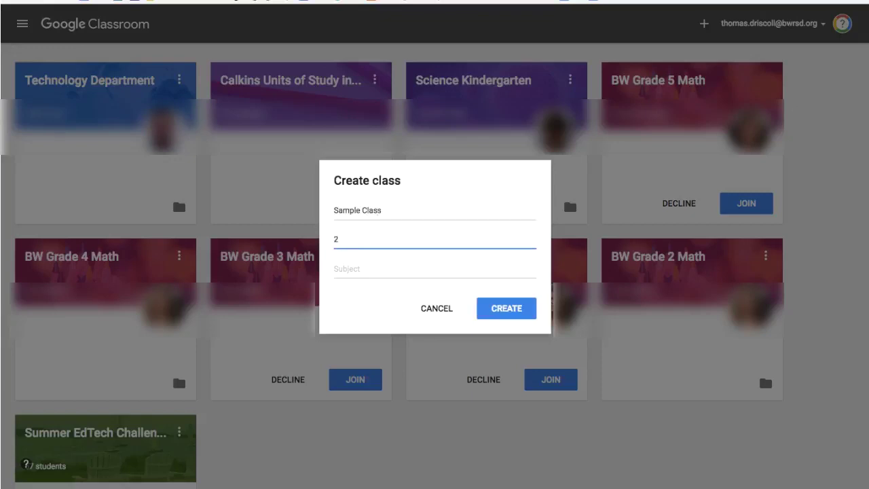
{"action": "key", "text": "Tab"}
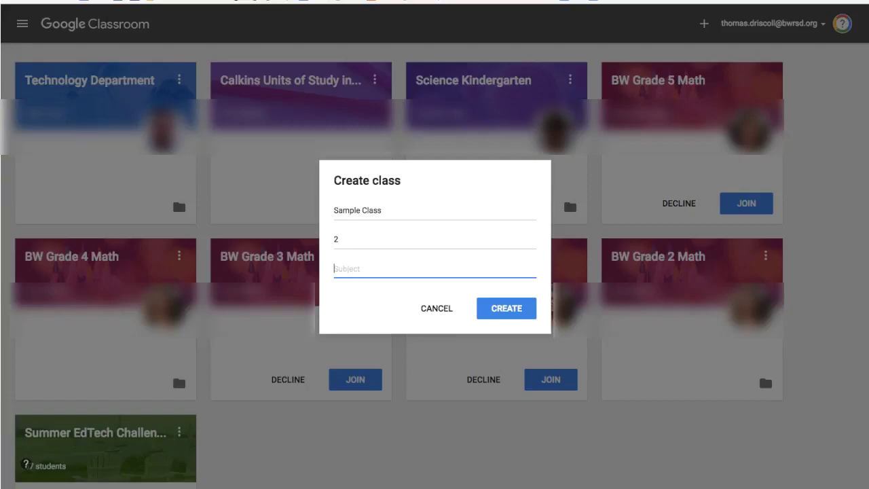
{"action": "type", "text": "Math"}
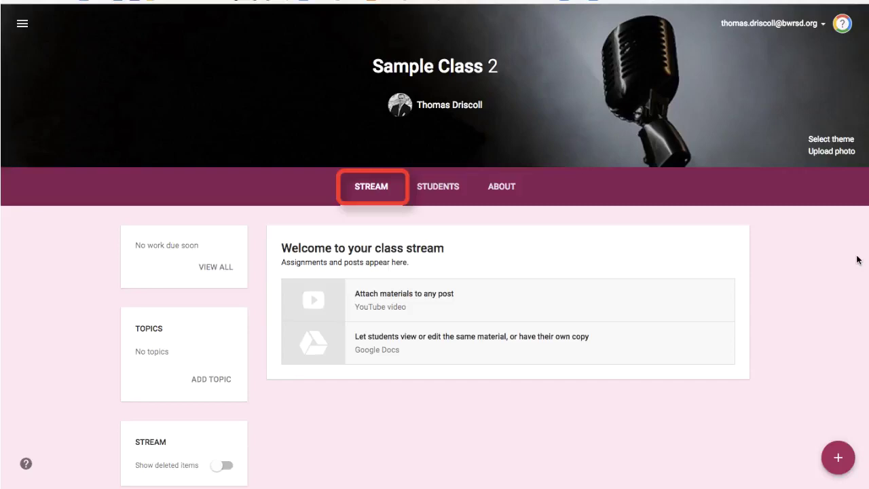
- Open the class's student roster and show the permission options for student posts and comments
{"action": "left_click", "coordinate": [443, 190]}
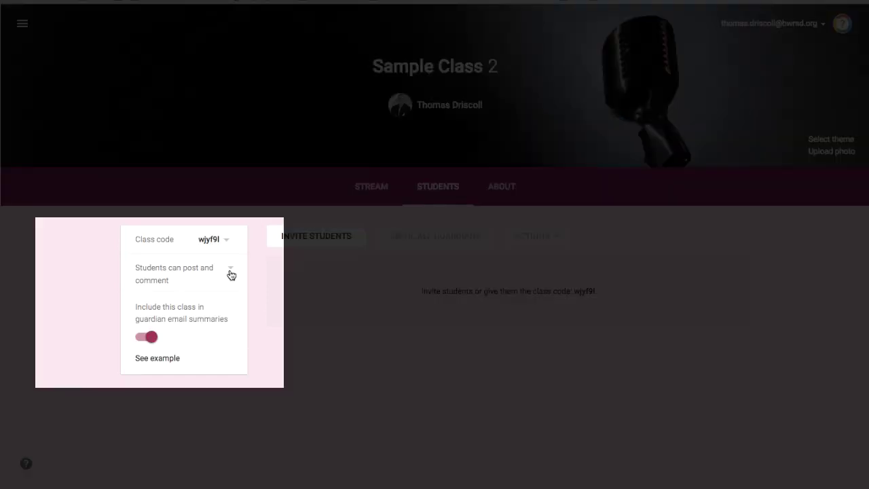
{"action": "left_click", "coordinate": [231, 274]}
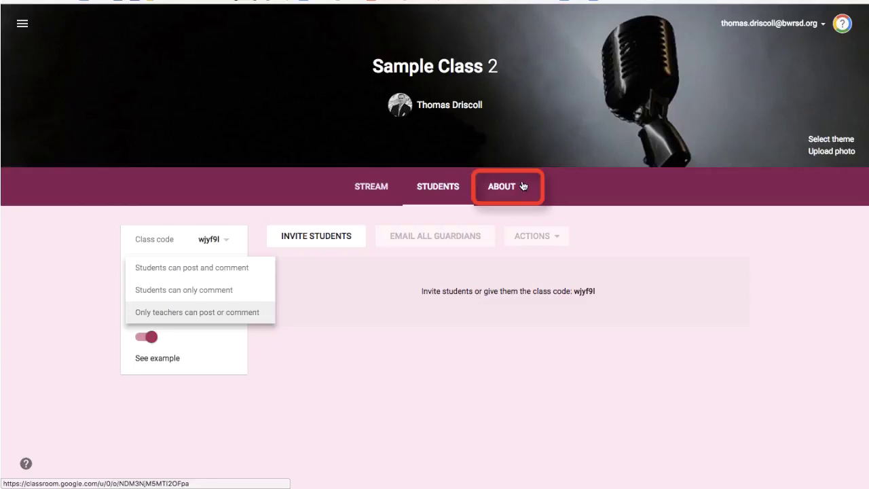
- View the class's About details and open the entry for adding class materials
{"action": "left_click", "coordinate": [512, 188]}
{"action": "scroll", "coordinate": [857, 275], "scroll_direction": "down", "scroll_amount": 1}
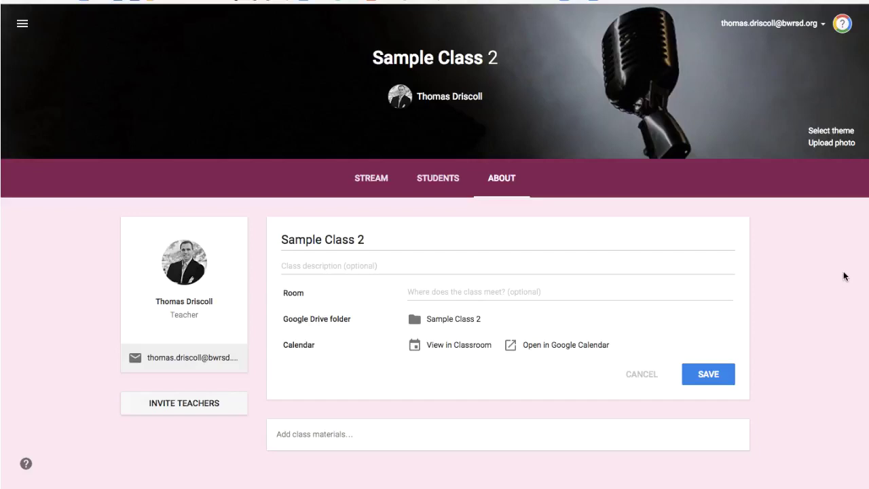
{"action": "left_click", "coordinate": [358, 437]}
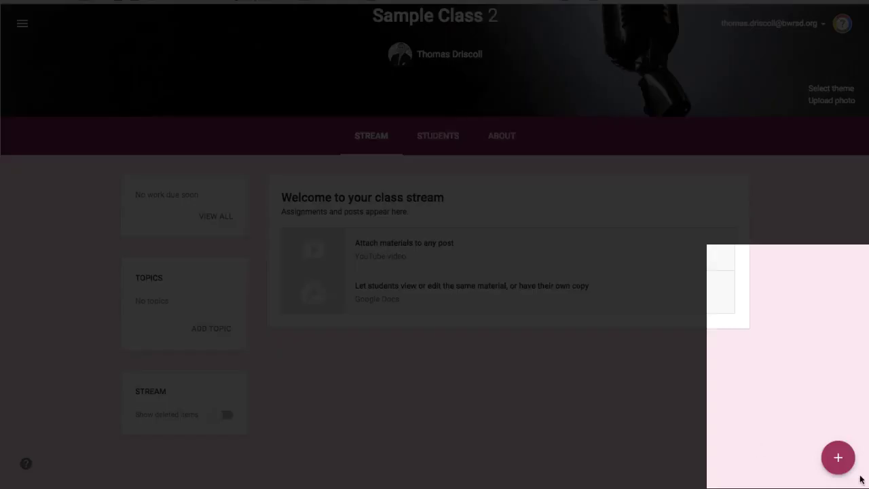
- Start an announcement for Sample Class 2 and also address it to the Calkins Units of Study and Summer EdTech classes
{"action": "mouse_move", "coordinate": [842, 466]}
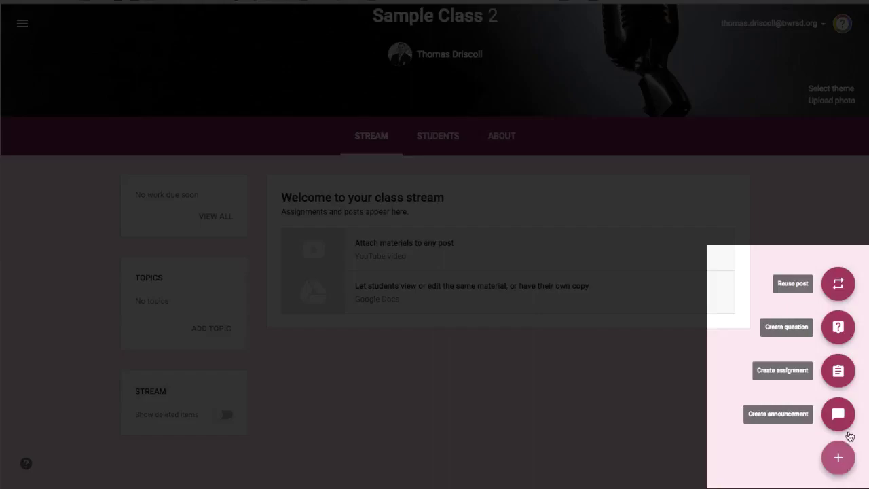
{"action": "left_click", "coordinate": [838, 414]}
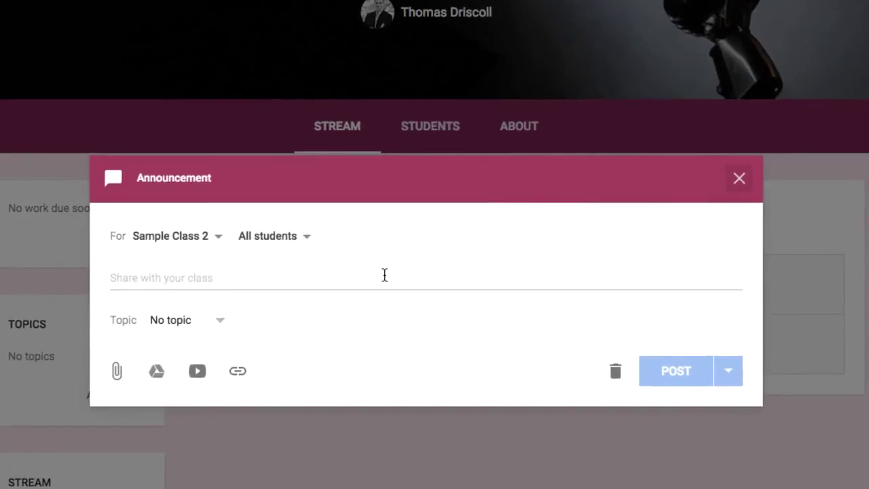
{"action": "left_click", "coordinate": [211, 236]}
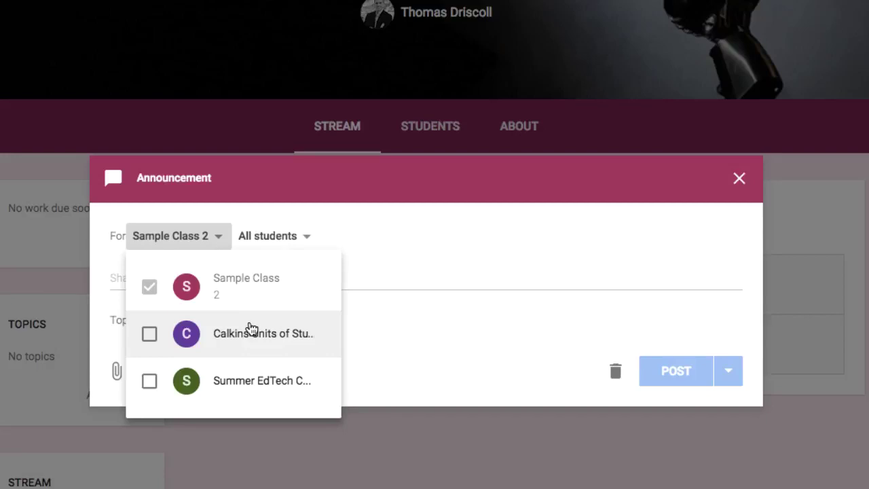
{"action": "left_click", "coordinate": [149, 333]}
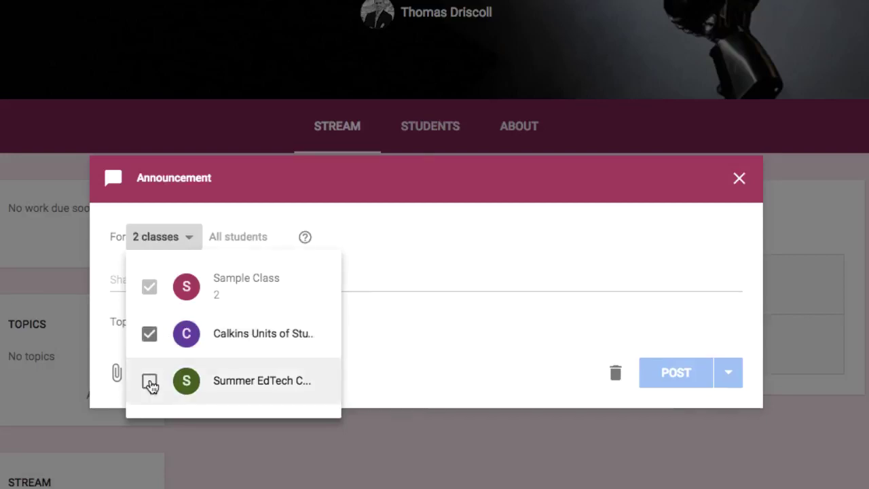
{"action": "left_click", "coordinate": [150, 381]}
{"action": "left_click", "coordinate": [420, 241]}
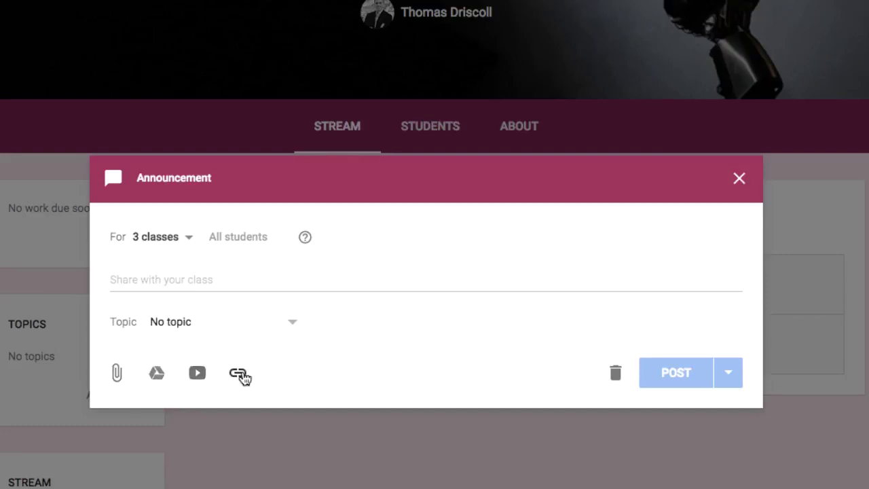
- Check the announcement's available topics, enter "Resource Here" as its text and open the alternative posting options
{"action": "left_click", "coordinate": [292, 323]}
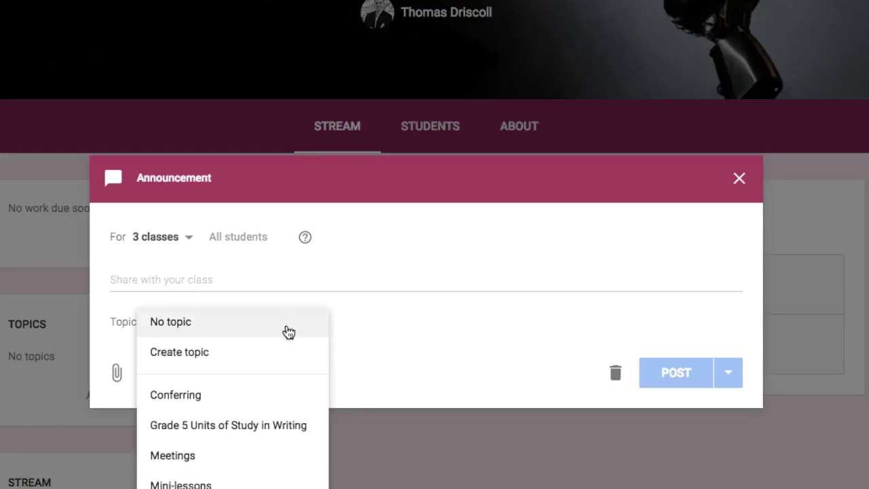
{"action": "left_click", "coordinate": [389, 311]}
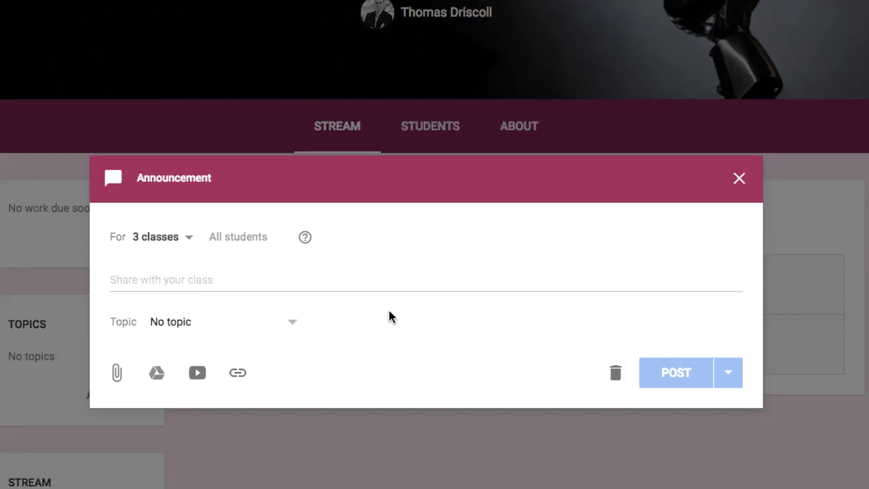
{"action": "left_click", "coordinate": [297, 282]}
{"action": "type", "text": "Resource Here"}
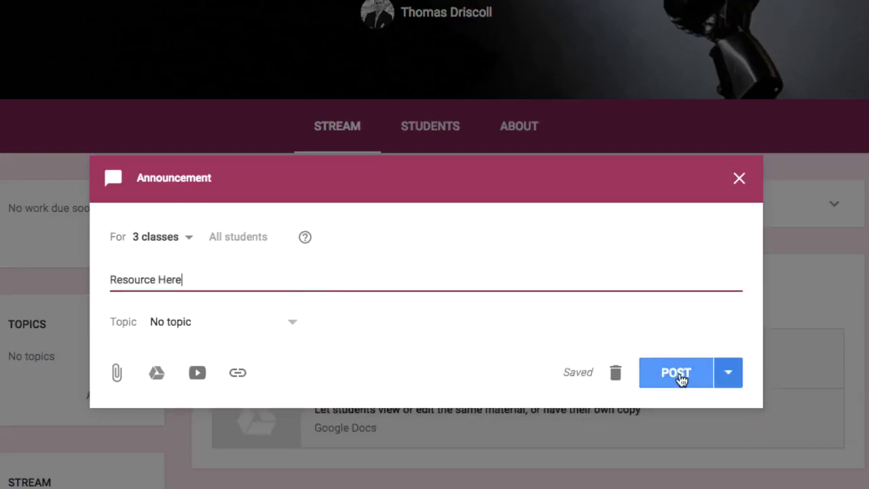
{"action": "left_click", "coordinate": [733, 382]}
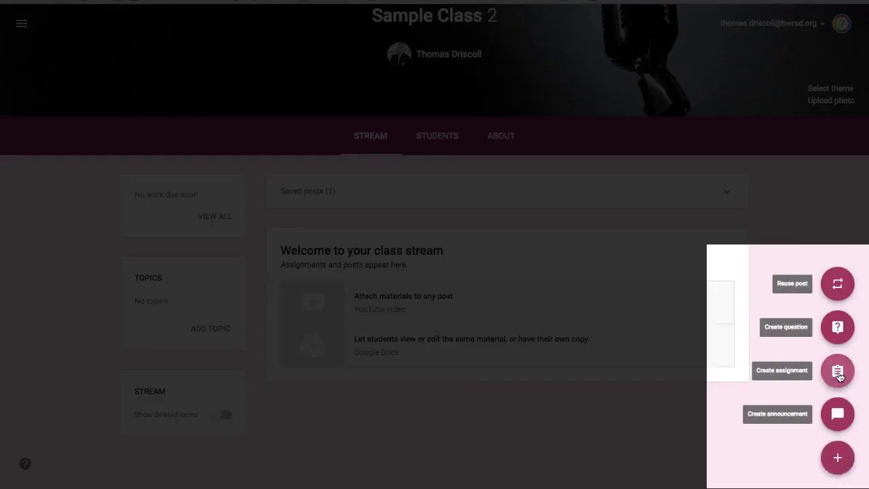
- Start an assignment titled "Sample Title" for Sample Class 2 and check which other classes could receive it
{"action": "left_click", "coordinate": [838, 371]}
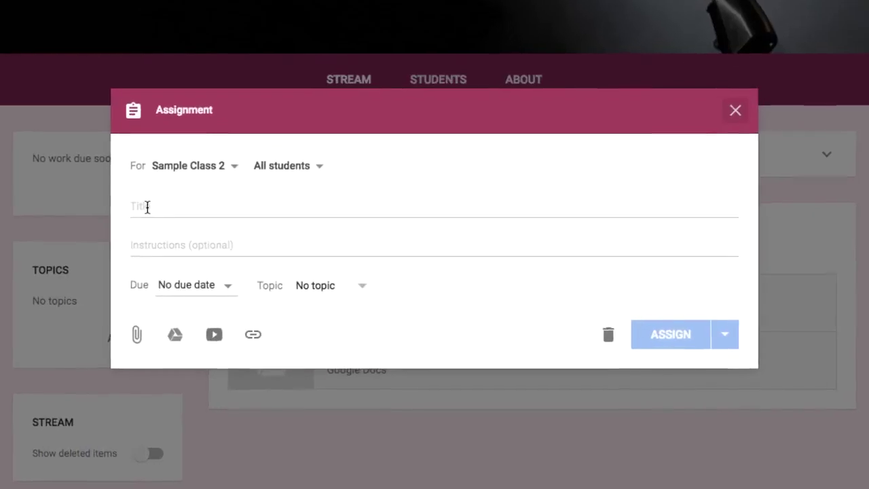
{"action": "left_click", "coordinate": [146, 207]}
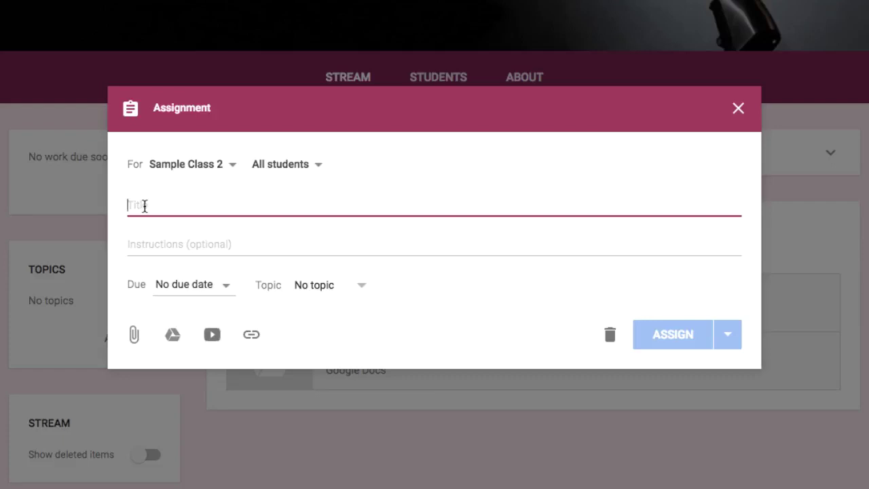
{"action": "type", "text": "Sample "}
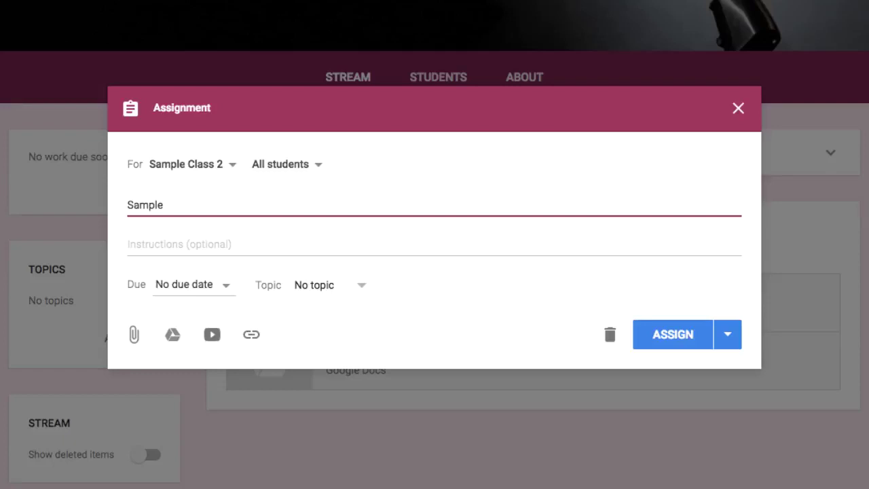
{"action": "type", "text": "Title"}
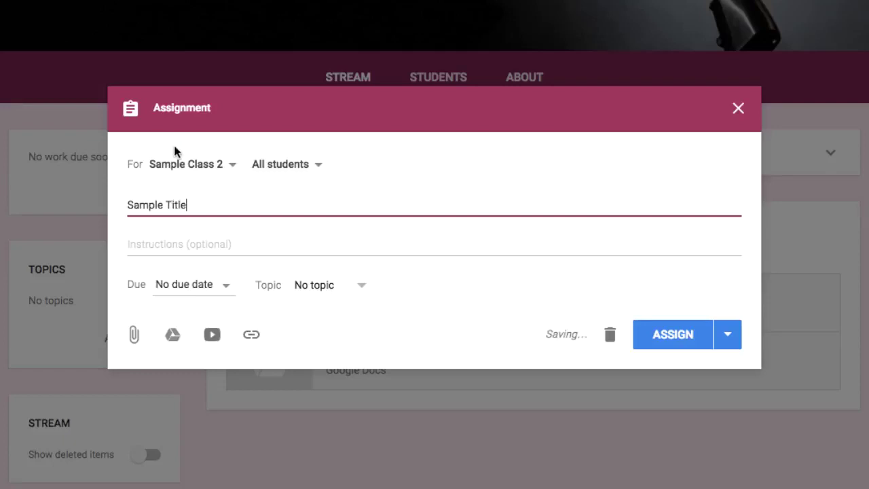
{"action": "left_click", "coordinate": [216, 169]}
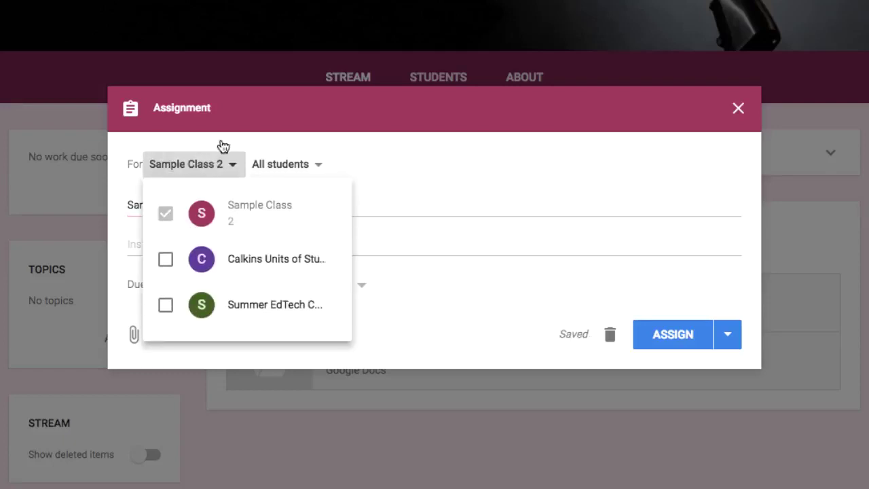
{"action": "left_click", "coordinate": [437, 237]}
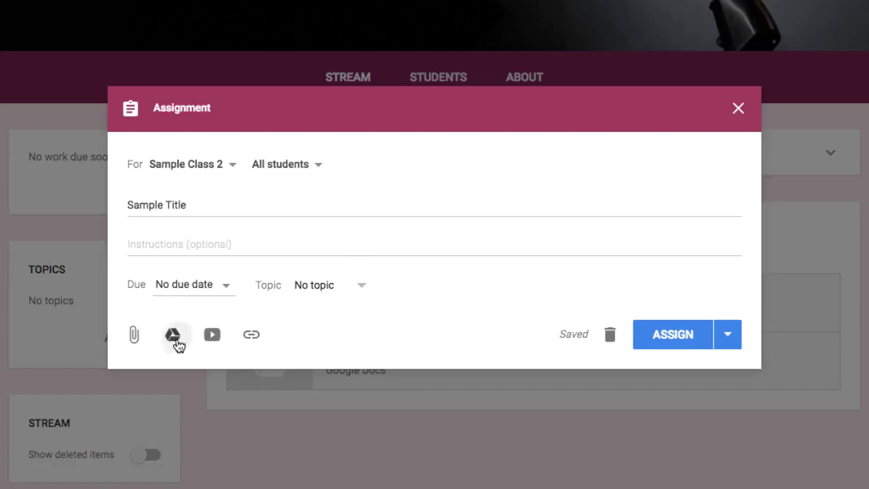
- Attach the Chrome Browser Essentials slides from Google Drive, make a copy for each student, and open the alternative assigning options
{"action": "left_click", "coordinate": [174, 337]}
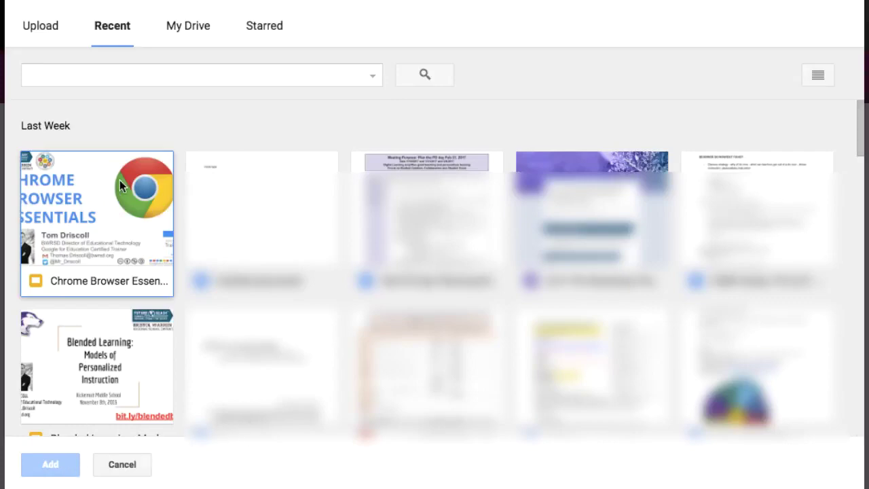
{"action": "left_click", "coordinate": [119, 180]}
{"action": "left_click", "coordinate": [44, 464]}
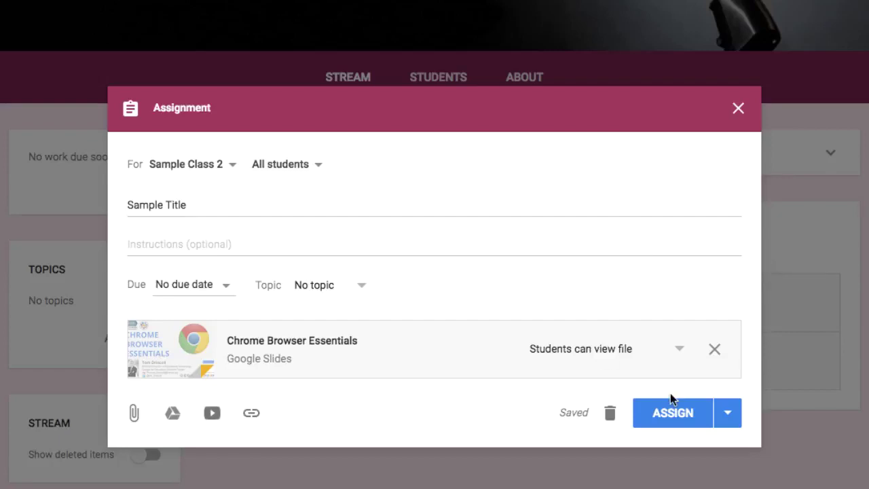
{"action": "left_click", "coordinate": [678, 350]}
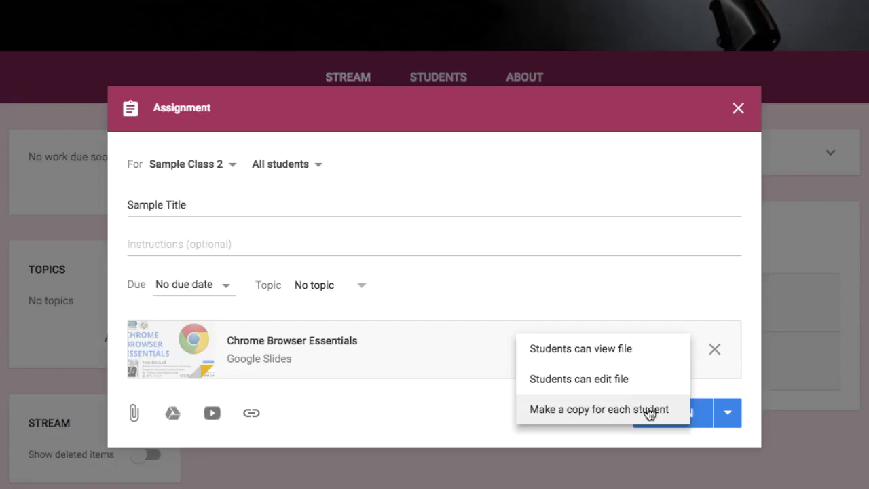
{"action": "left_click", "coordinate": [648, 409]}
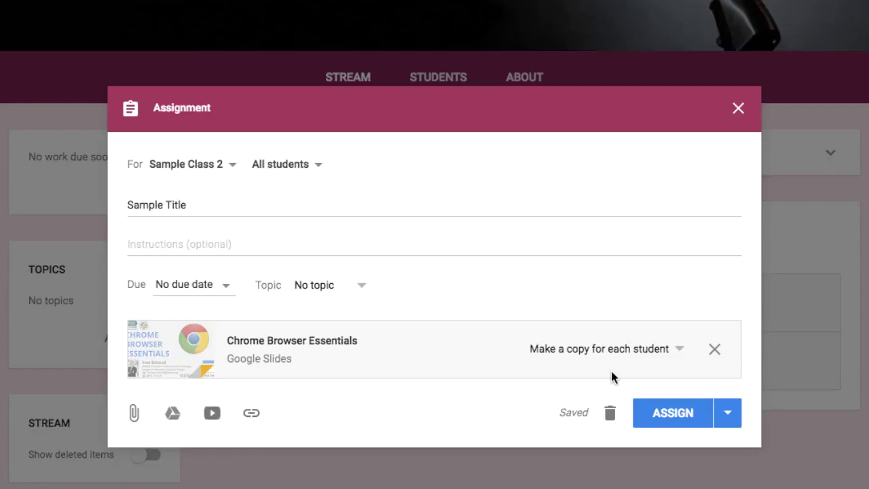
{"action": "left_click", "coordinate": [730, 415]}
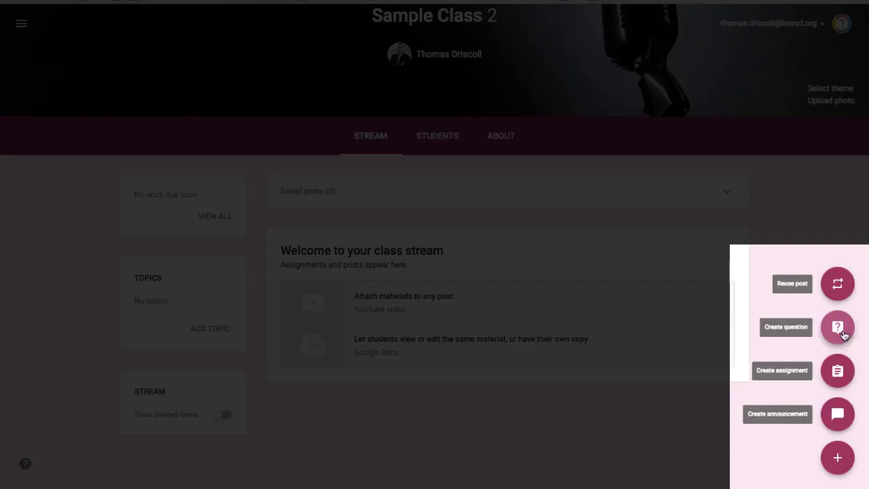
- Start a question for Sample Class 2 and choose Multiple choice as its answer type
{"action": "left_click", "coordinate": [839, 328]}
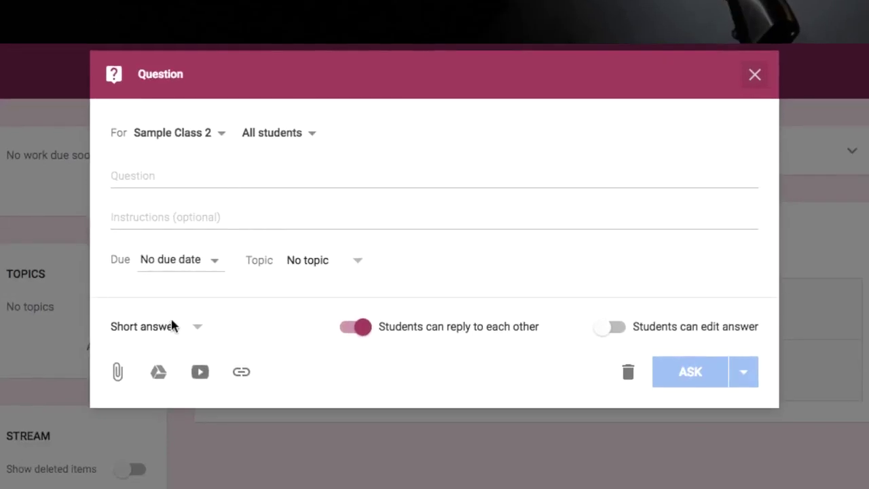
{"action": "left_click", "coordinate": [203, 329]}
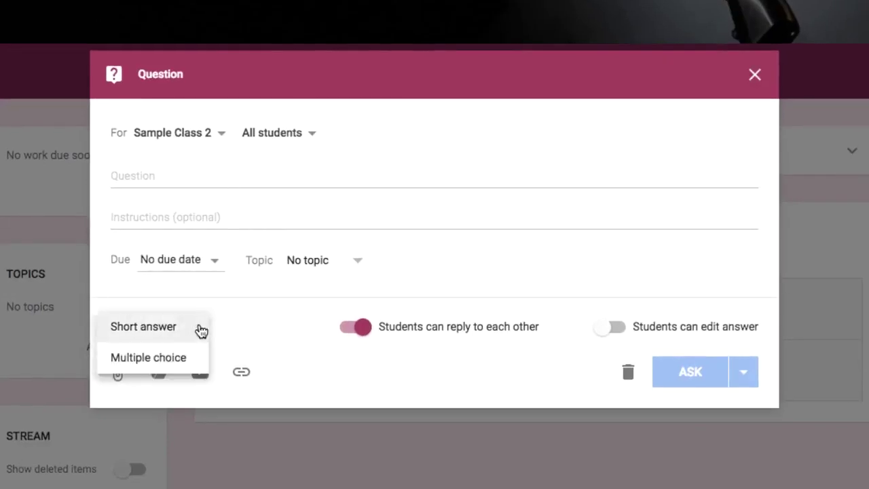
{"action": "left_click", "coordinate": [177, 367]}
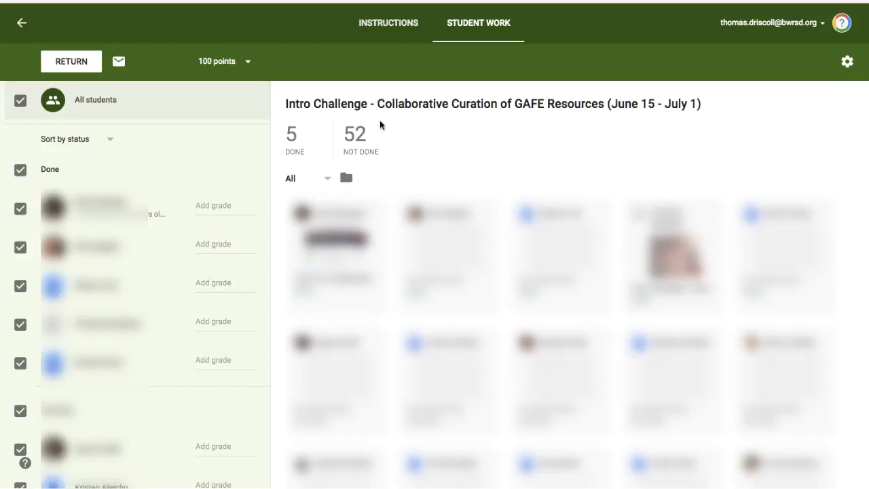
- Filter the Intro Challenge student work to Done and deselect all students
{"action": "left_click", "coordinate": [297, 151]}
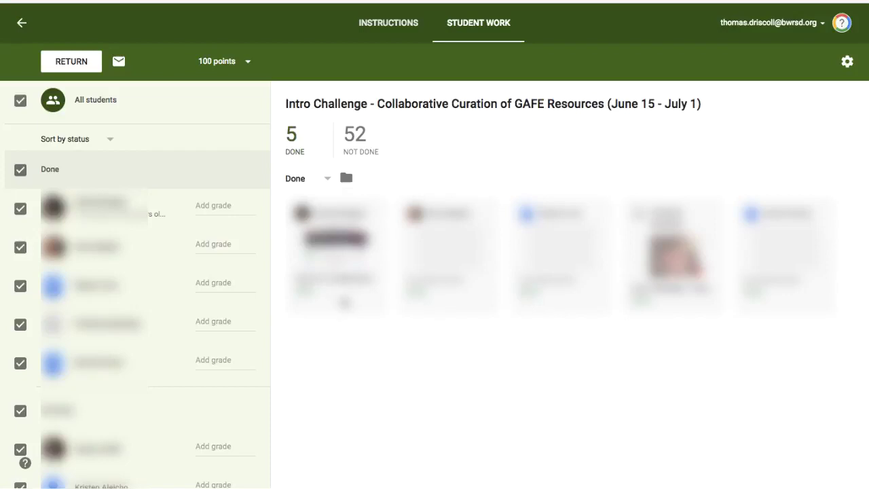
{"action": "left_click", "coordinate": [21, 102]}
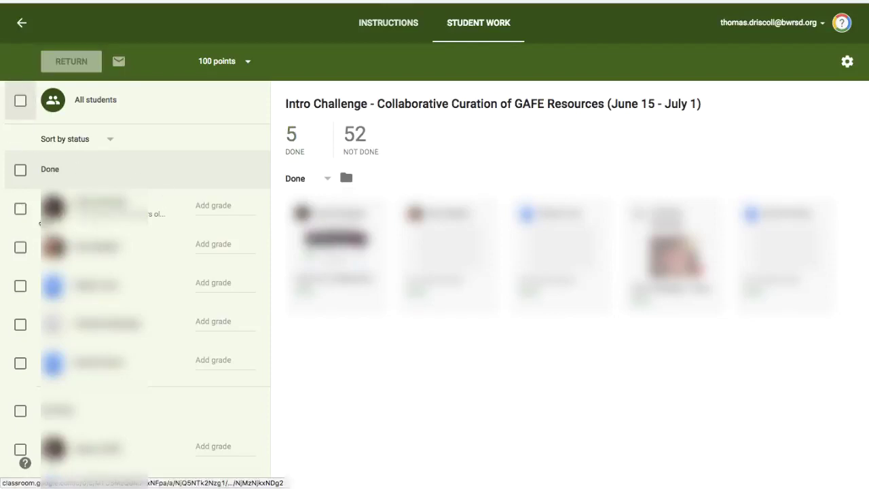
- Examine the Intro Challenge point value options and the first student's grade field without changing either
{"action": "left_click", "coordinate": [239, 206]}
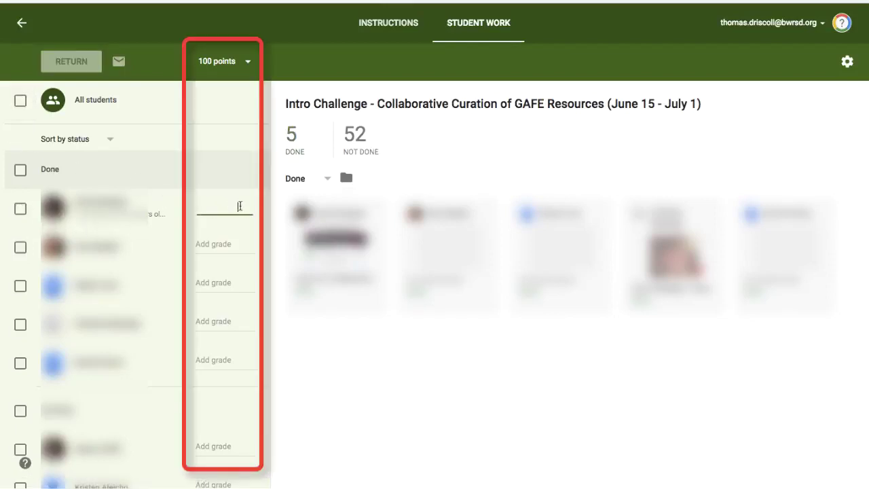
{"action": "left_click", "coordinate": [242, 61]}
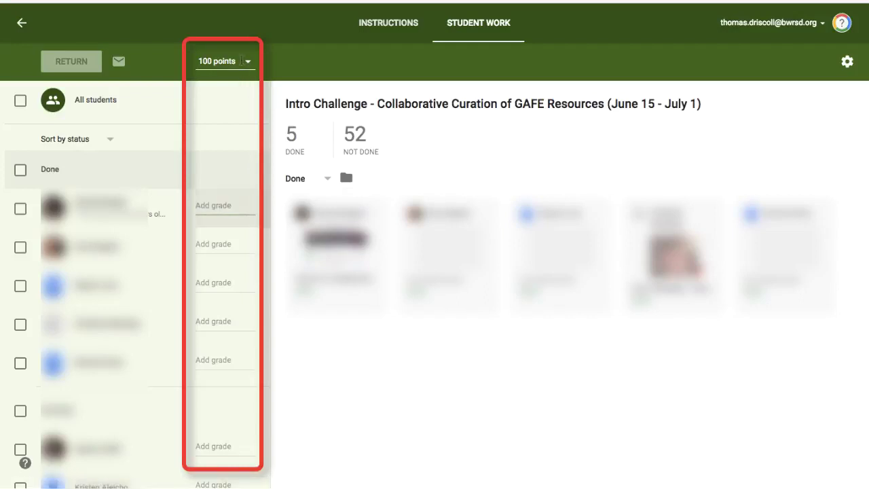
{"action": "left_click", "coordinate": [242, 61]}
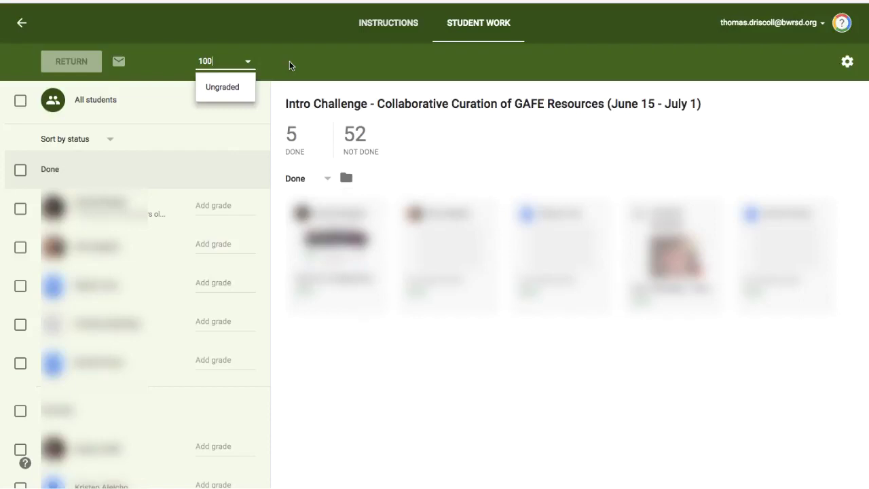
{"action": "left_click", "coordinate": [289, 61]}
{"action": "left_click", "coordinate": [237, 207]}
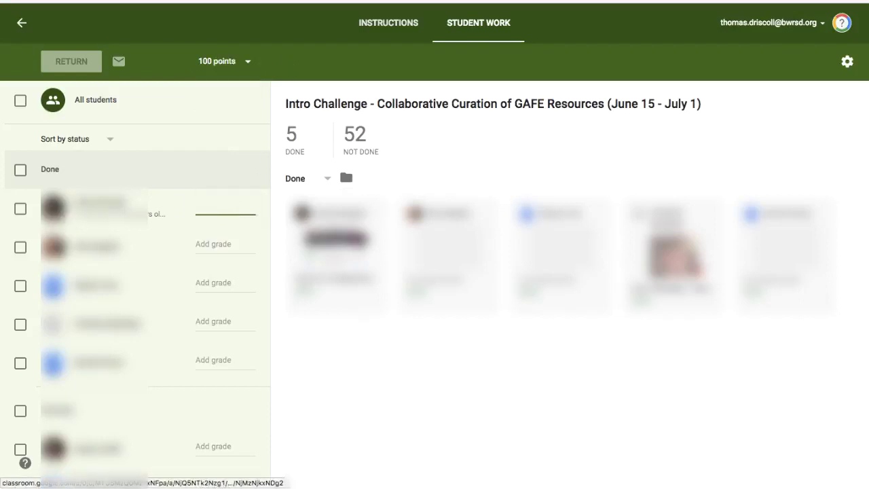
- Prepare to return the first student's work with the private comment "Great job!", then cancel the return and deselect the student
{"action": "left_click", "coordinate": [20, 211]}
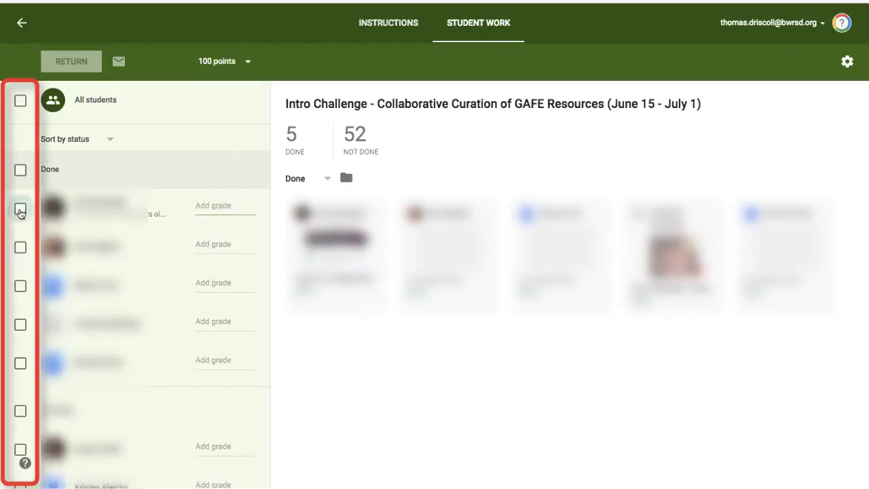
{"action": "left_click", "coordinate": [71, 61]}
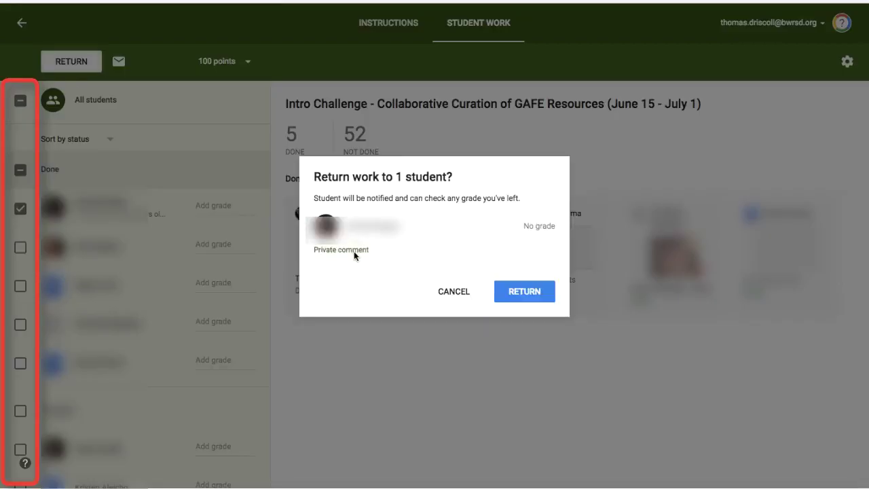
{"action": "type", "text": "Great job!"}
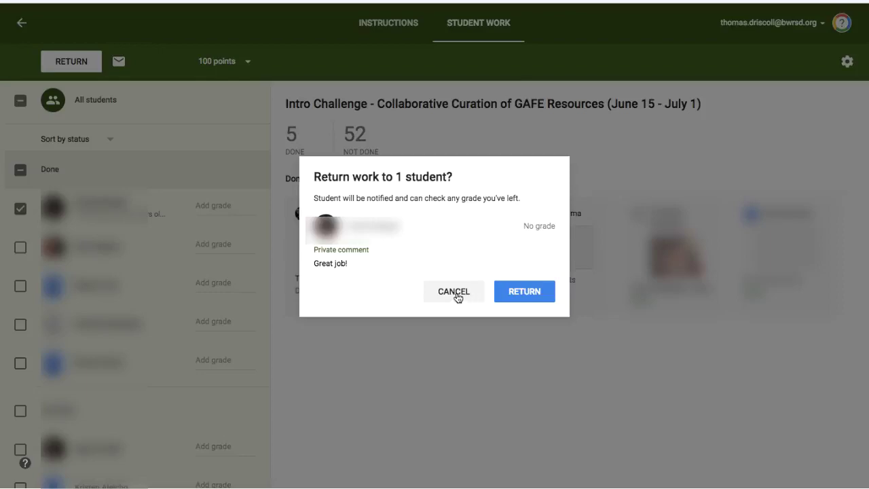
{"action": "left_click", "coordinate": [454, 294]}
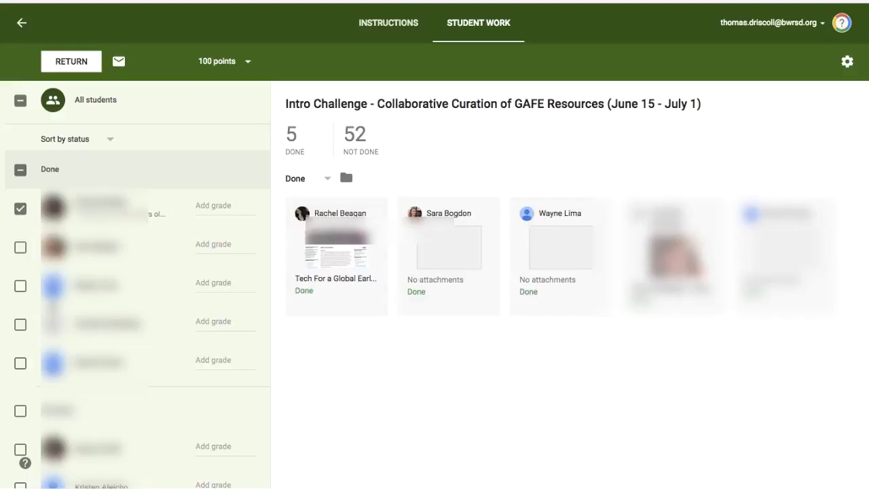
{"action": "left_click", "coordinate": [21, 210]}
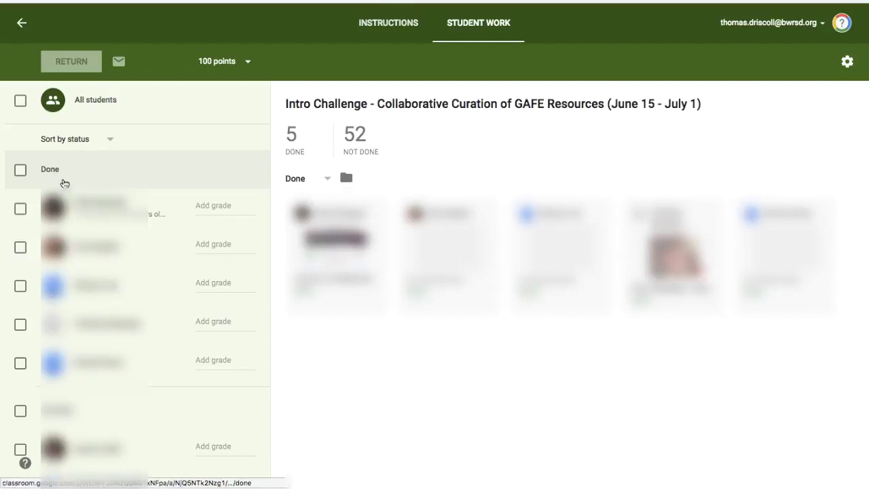
- Select all students in the Intro Challenge student work list
{"action": "left_click", "coordinate": [20, 102]}
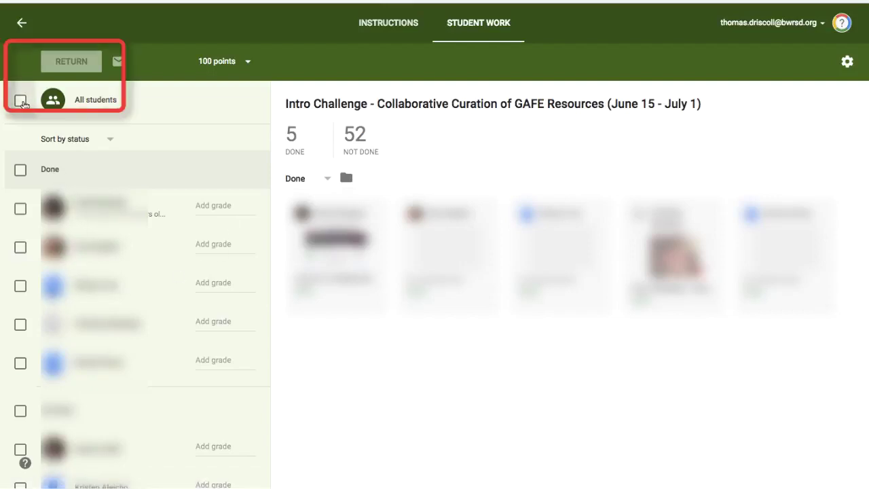